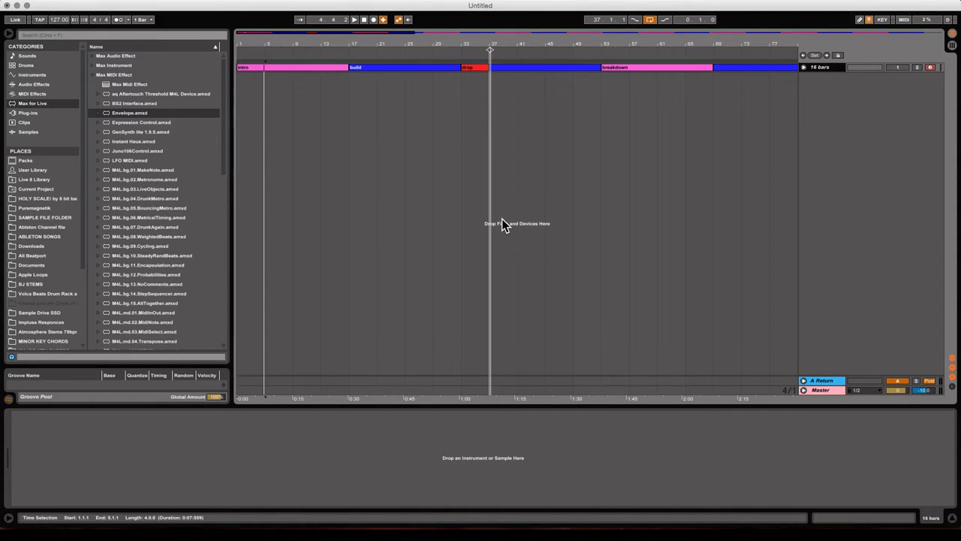
Insert a new MIDI track and delete the old section track.
right_click(822, 82)
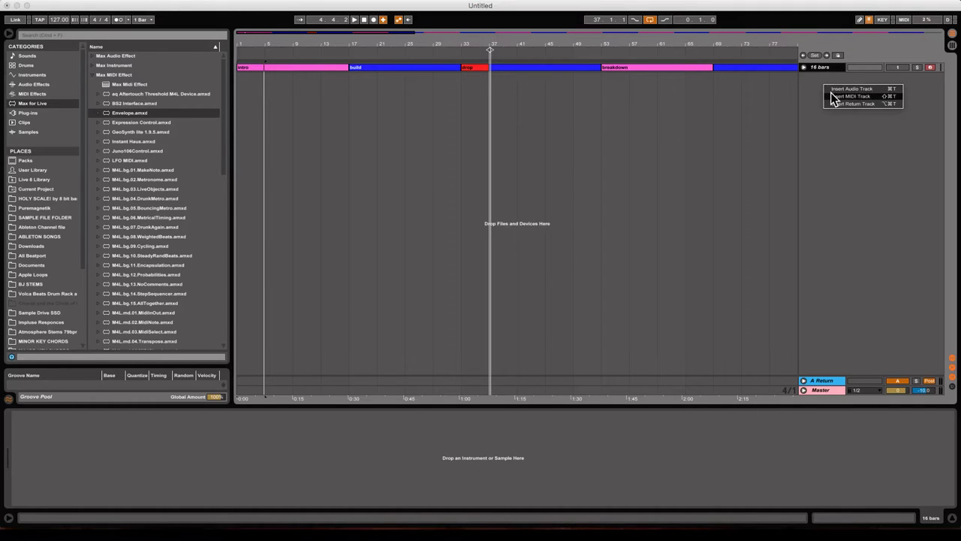
left_click(830, 94)
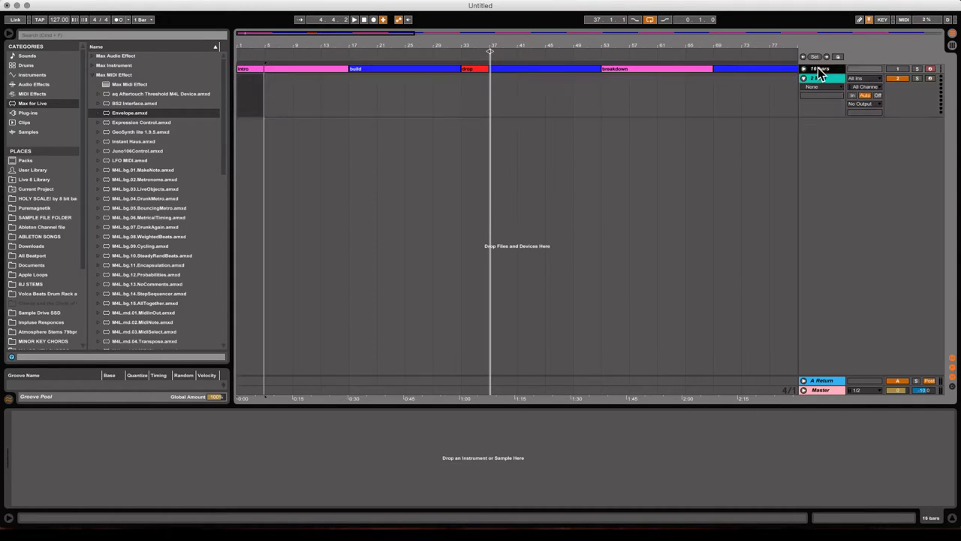
left_click(818, 69)
key("Delete")
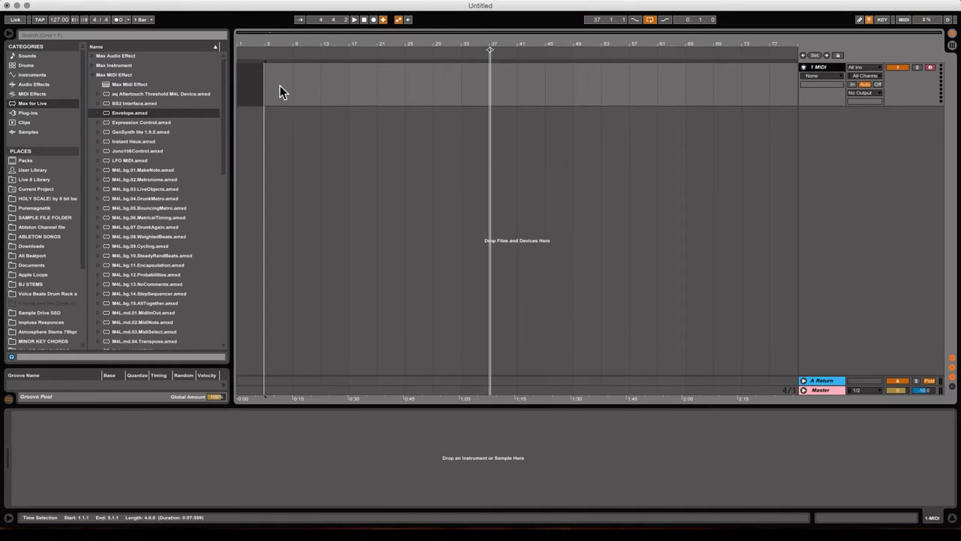
Create an empty clip over bars 1–5 and open it in the piano roll with Fold off.
left_click(329, 89)
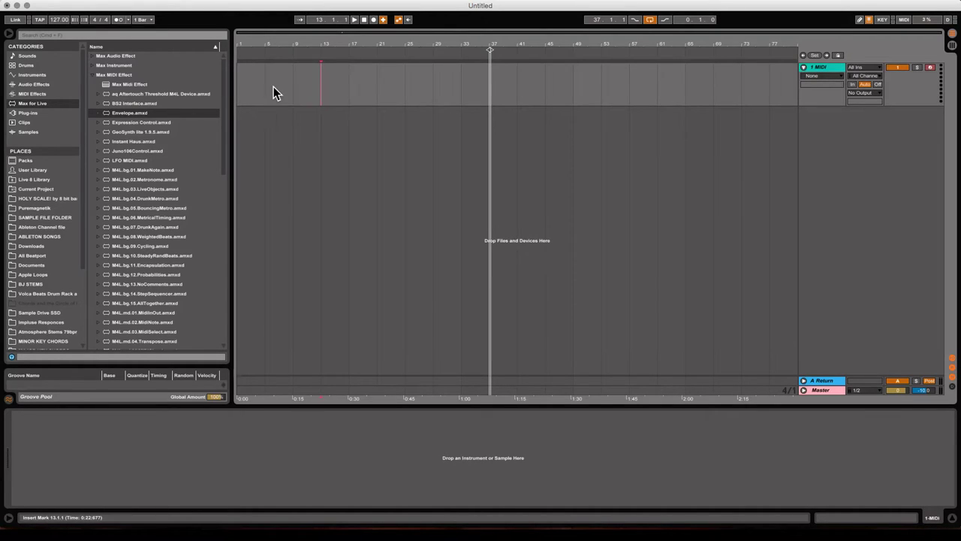
left_click_drag(264, 87, 205, 87)
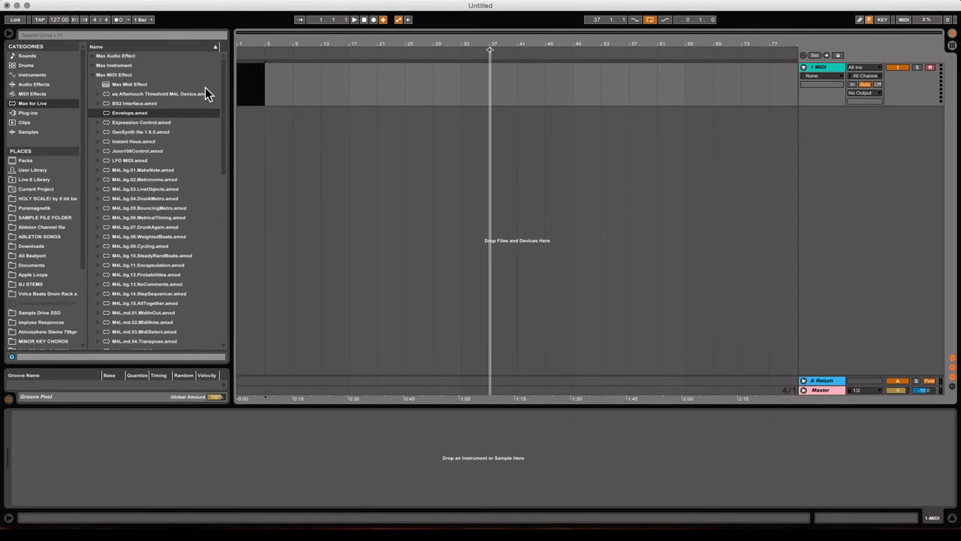
key("super+shift+m")
key("z")
double_click(280, 72)
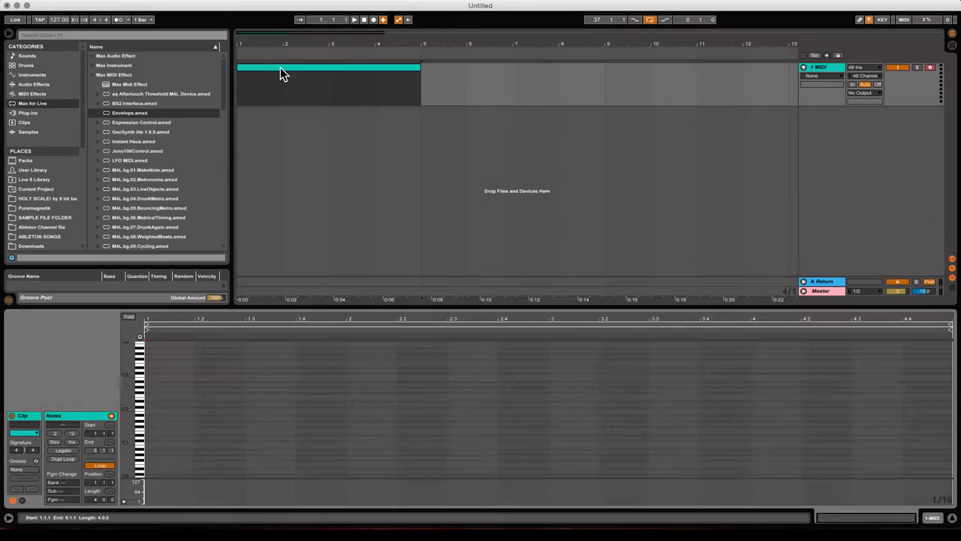
left_click(129, 318)
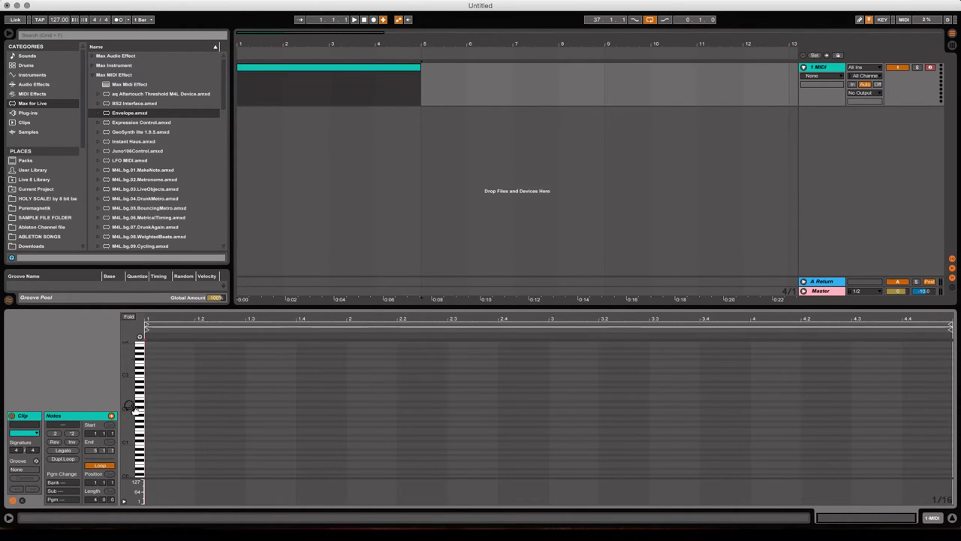
Load the TAL-U-NO-LX-V2 synth from the Plug-ins list onto the MIDI track.
left_click(36, 112)
scroll(138, 177, "down", 15)
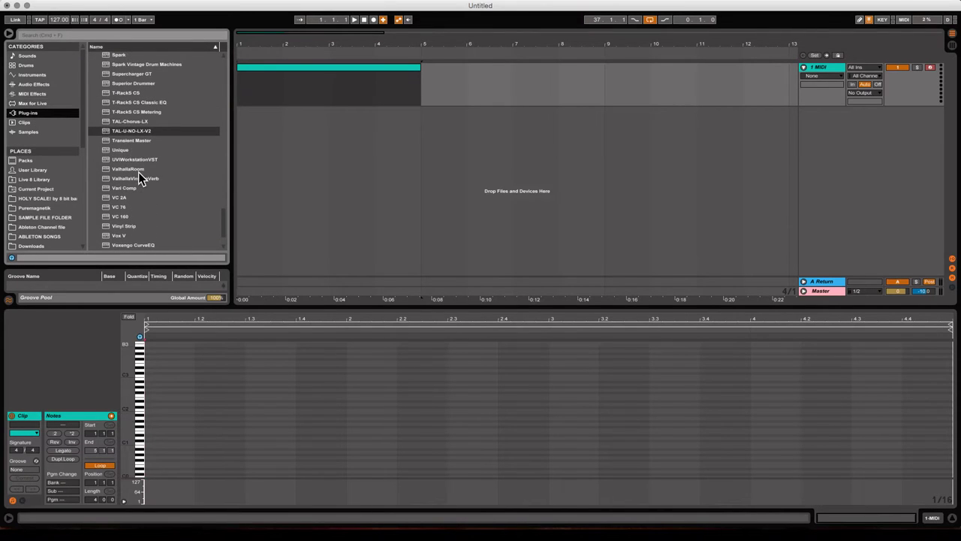
double_click(129, 130)
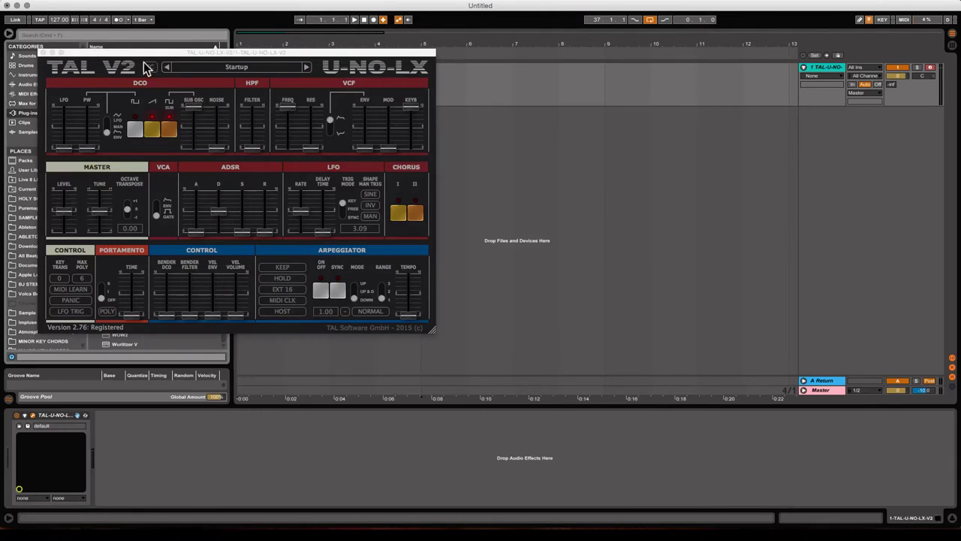
Choose the FMR Presets Bank > Brass > BRS Brass 1 FMR preset and lower the VCF ENV slider.
left_click(253, 68)
mouse_move(253, 193)
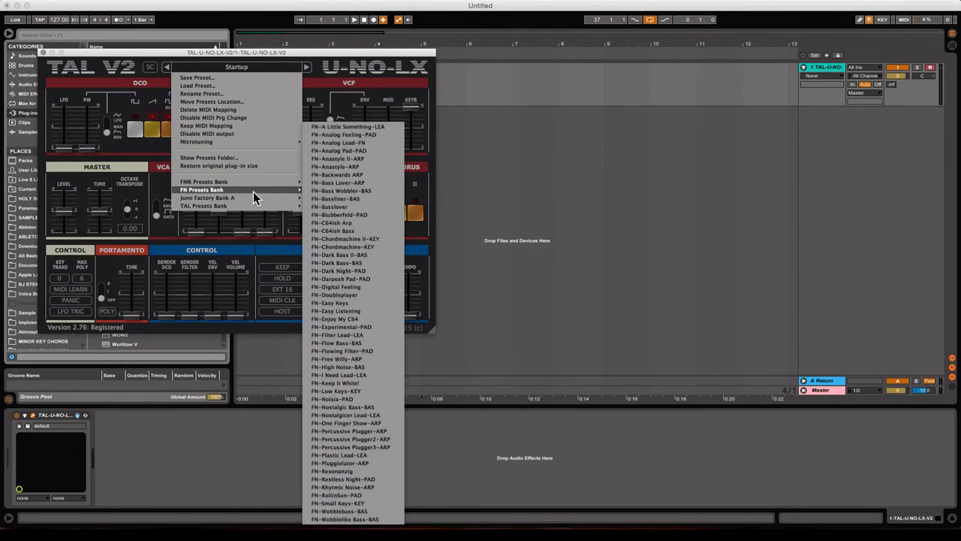
mouse_move(281, 181)
mouse_move(330, 198)
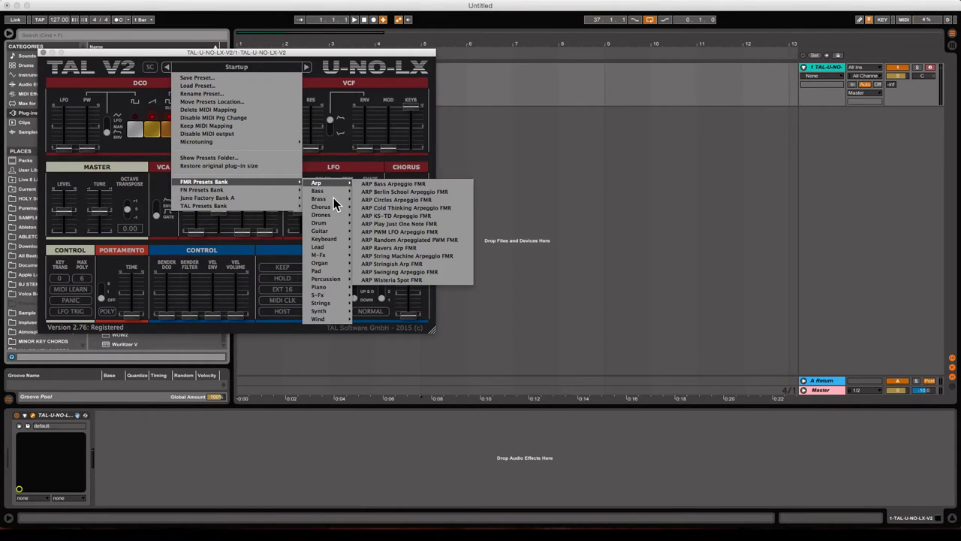
left_click(369, 200)
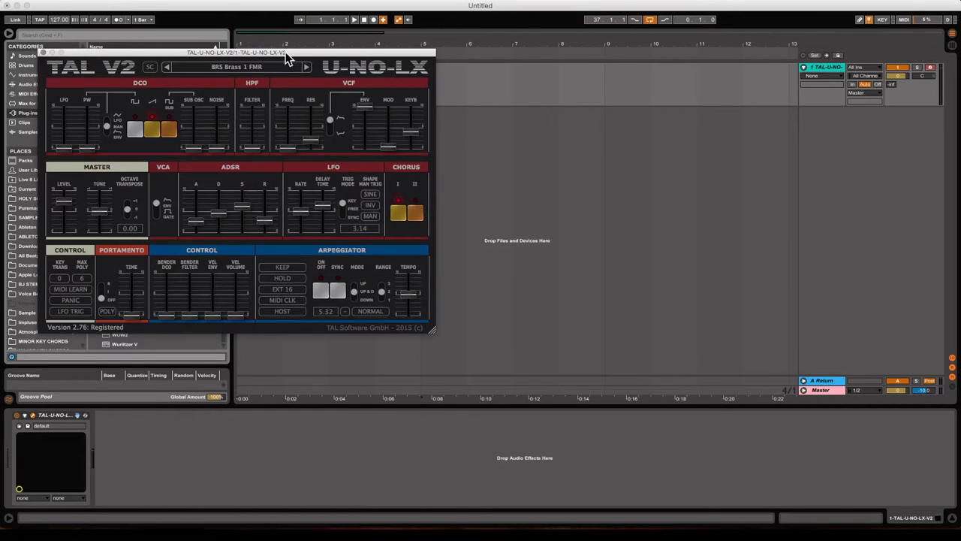
left_click_drag(368, 112, 364, 129)
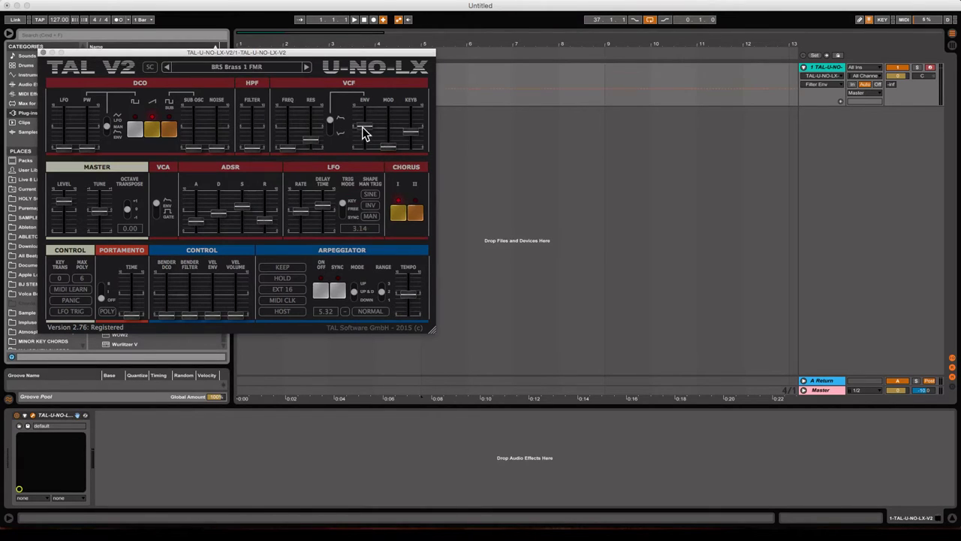
Draw a two-beat C2 note at the clip start and a two-beat B2 note at bar 2, then audition them.
left_click(43, 54)
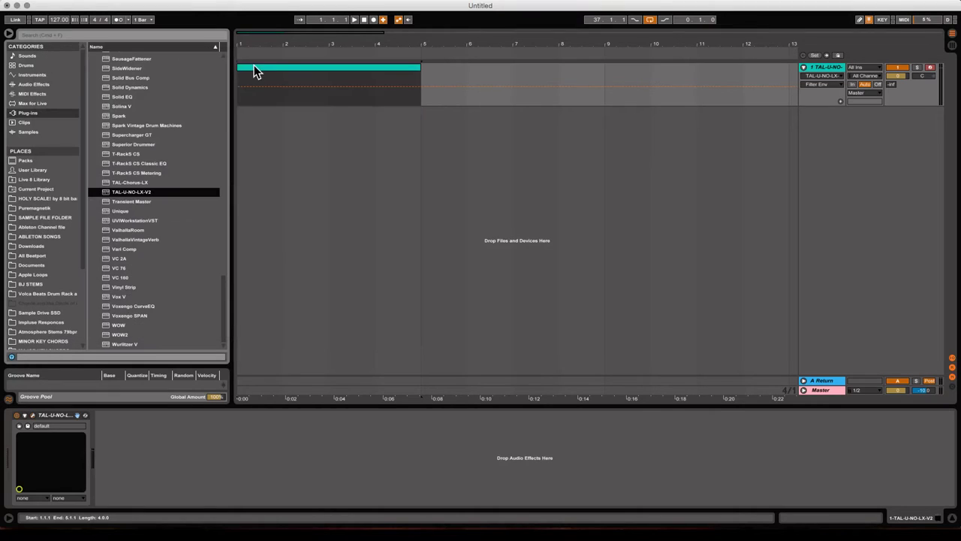
double_click(263, 68)
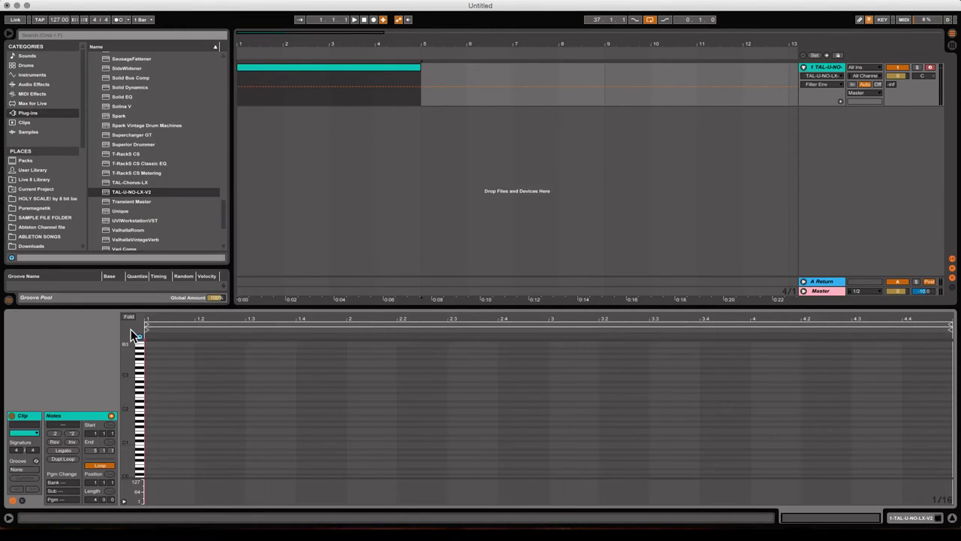
left_click(150, 341)
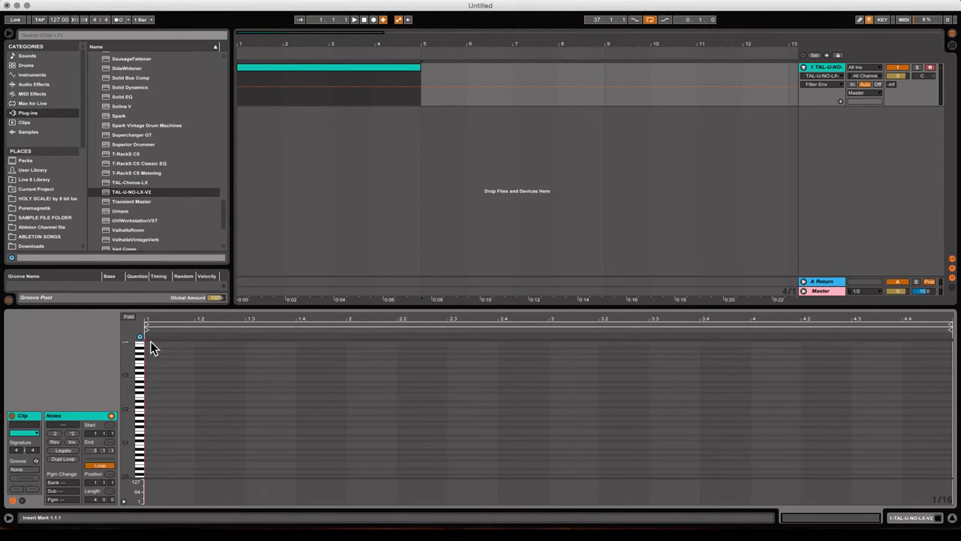
left_click(178, 380)
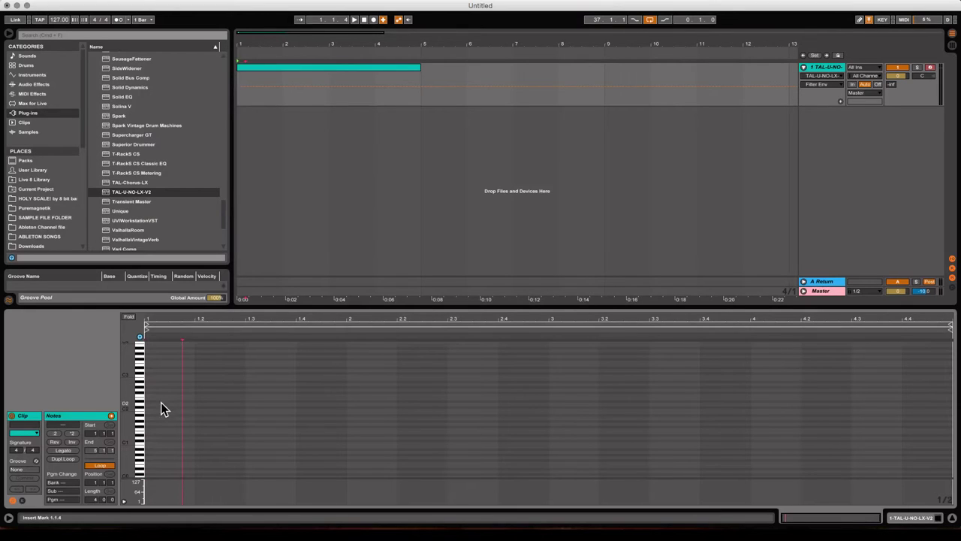
double_click(159, 408)
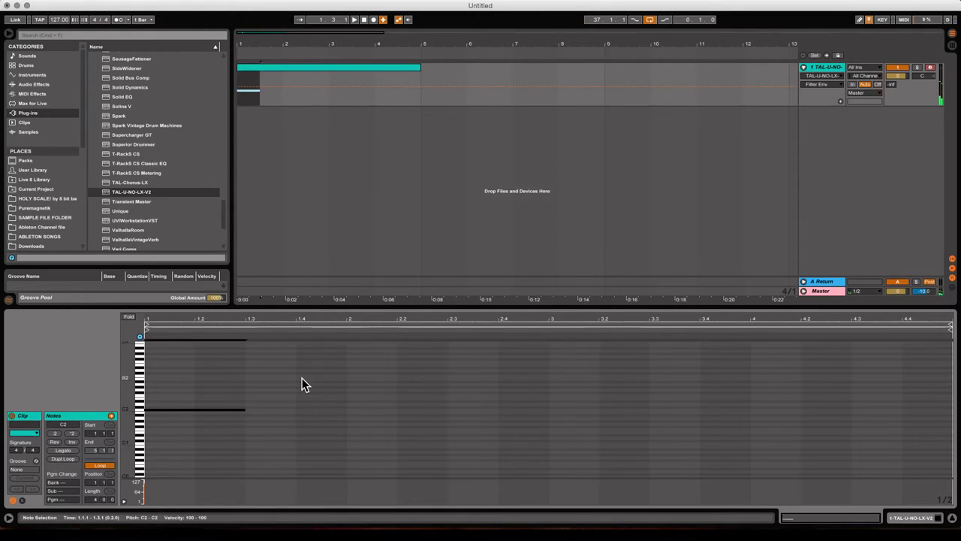
double_click(354, 377)
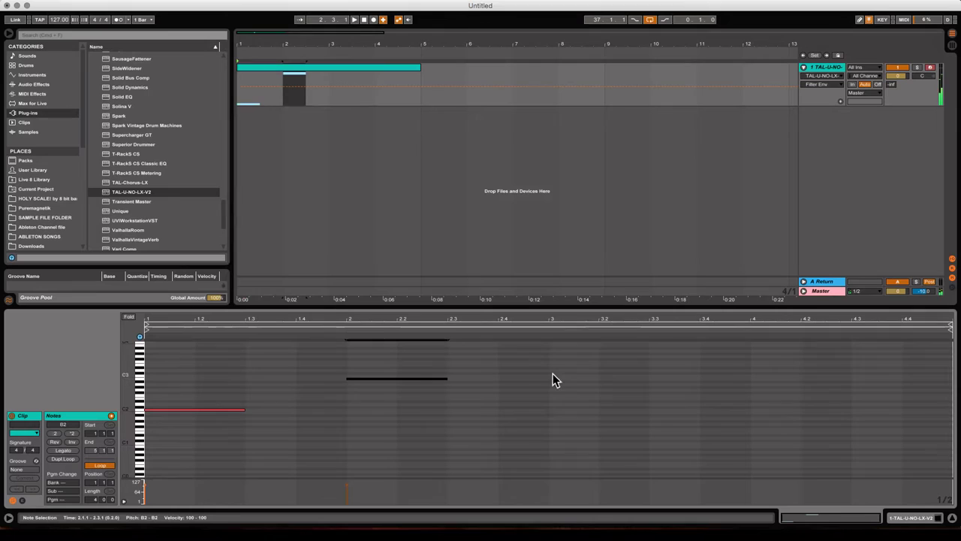
key("space")
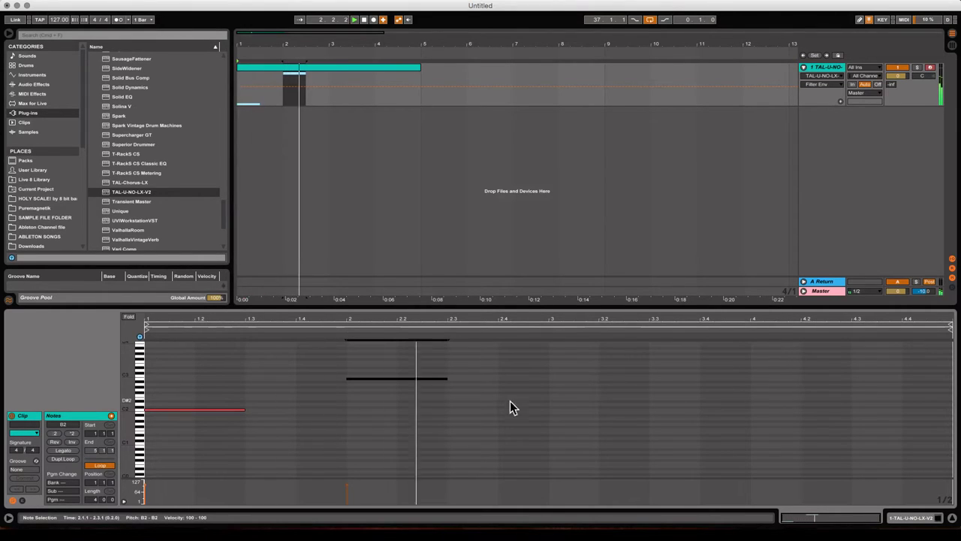
key("space")
Add a shortened C#3 note between them and play the three-note line.
double_click(304, 371)
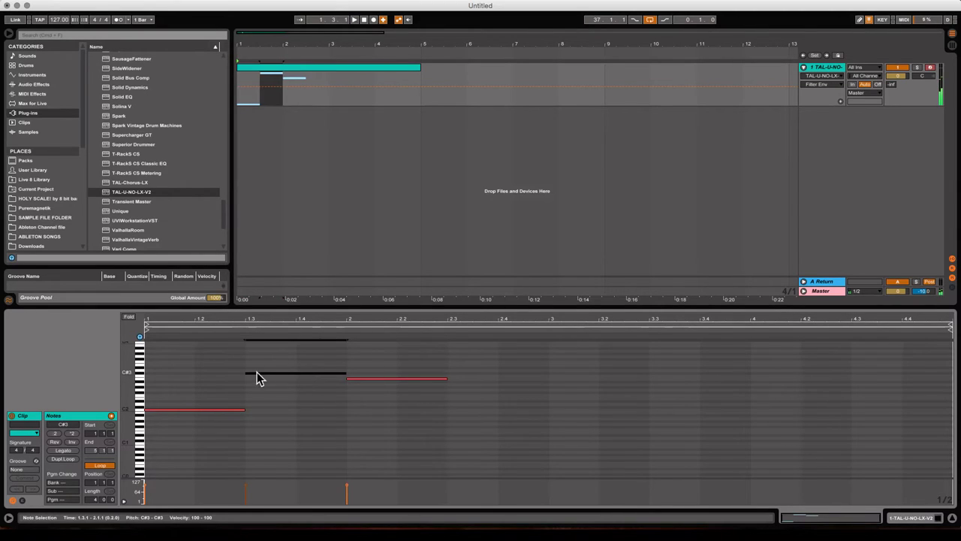
left_click_drag(247, 373, 294, 373)
key("space")
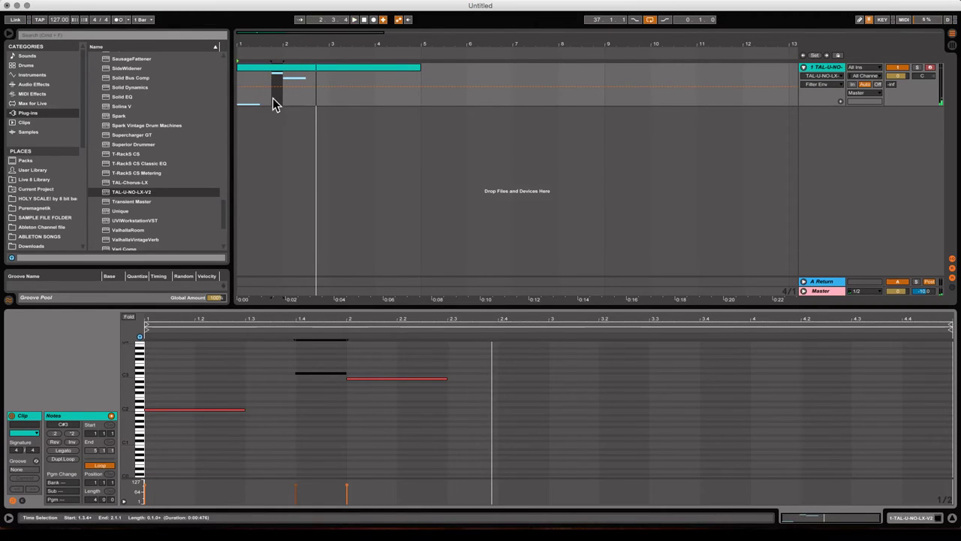
Load House for to go.adv from MIDI Effects > Chord onto the track before the synth.
left_click(36, 86)
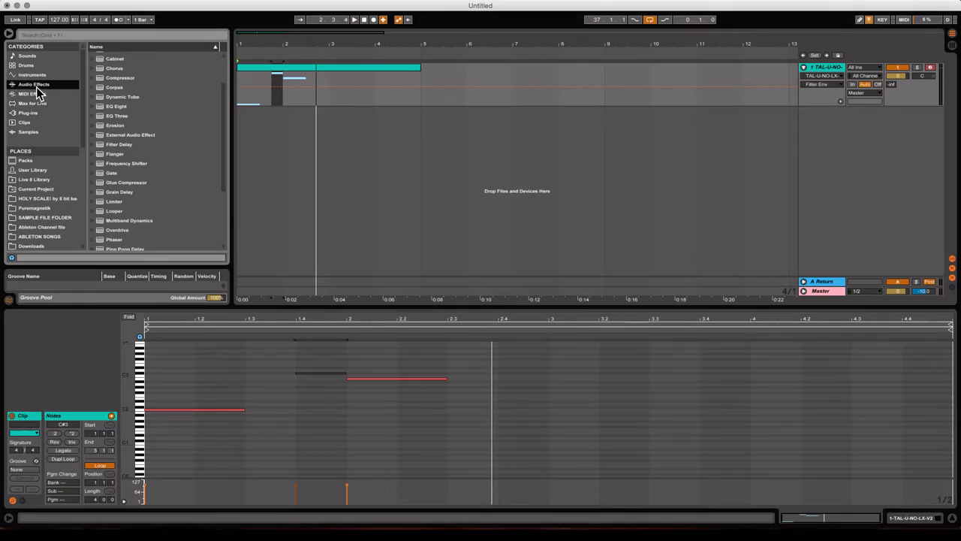
left_click(34, 94)
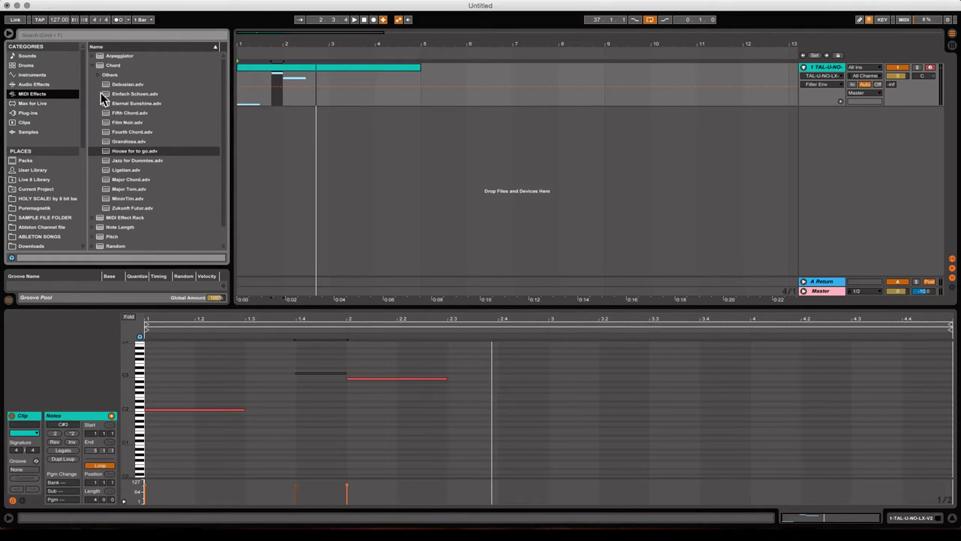
double_click(107, 153)
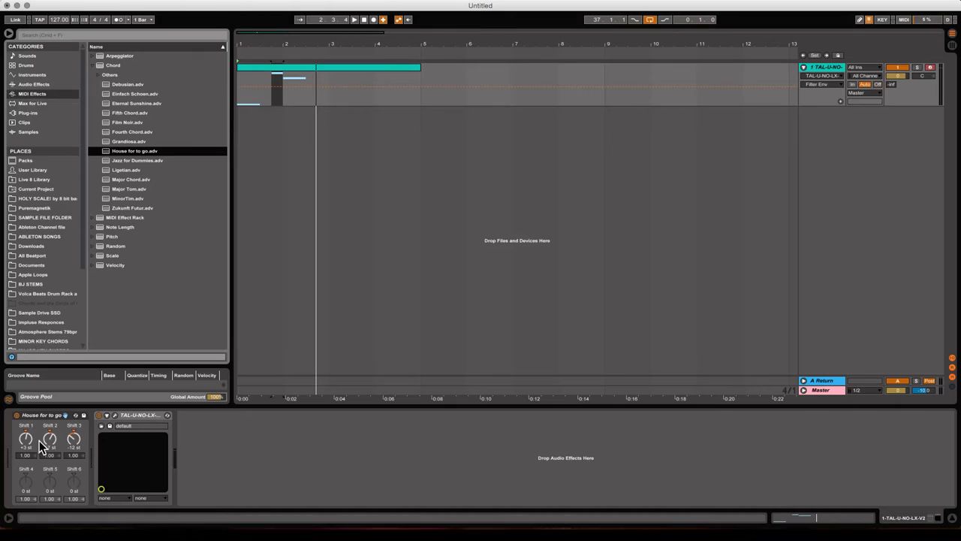
Raise the Chord device's Shift 4, drop Shift 5 to -7 st, and play the pattern.
left_click_drag(39, 440, 42, 441)
left_click(23, 483)
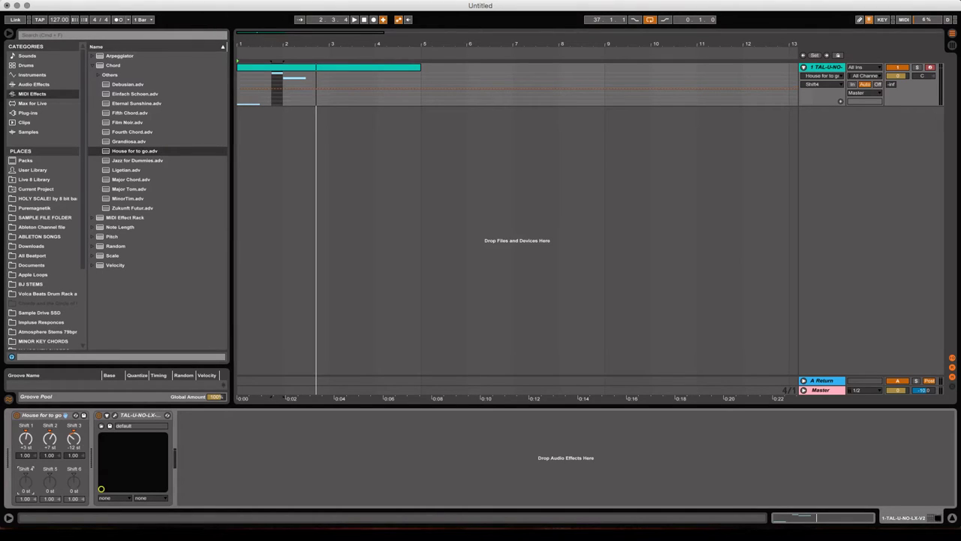
left_click_drag(25, 481, 25, 454)
left_click_drag(49, 487, 49, 492)
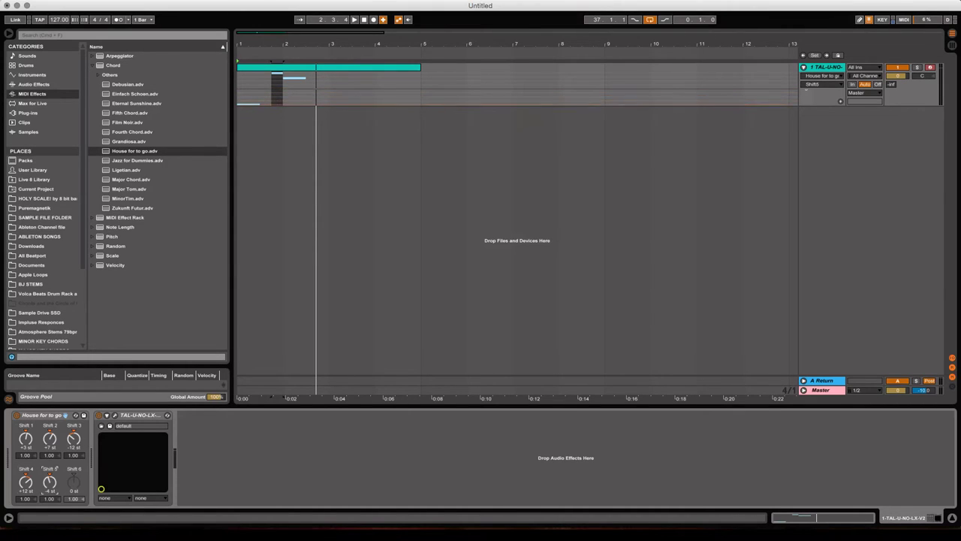
left_click_drag(50, 493, 48, 496)
key("space")
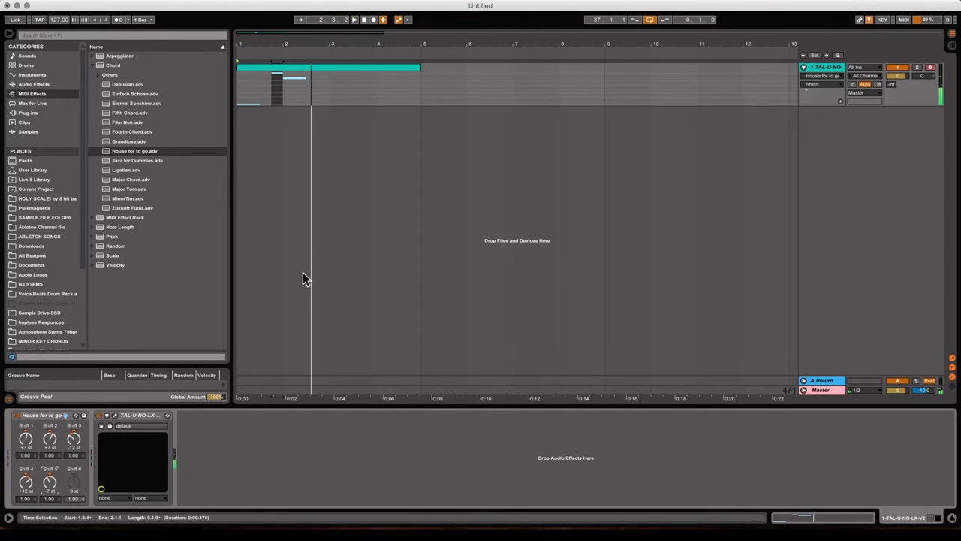
Add a MIDI track with MIDI From set to 1-TAL-U-NO-LX-V2, Monitor In, and arm it.
left_click(818, 118)
key("super+shift+t")
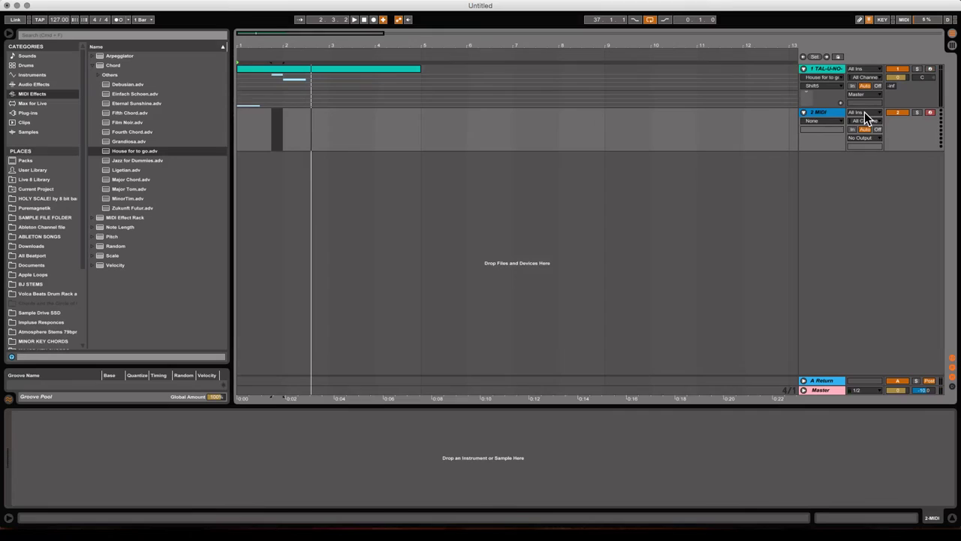
left_click(864, 113)
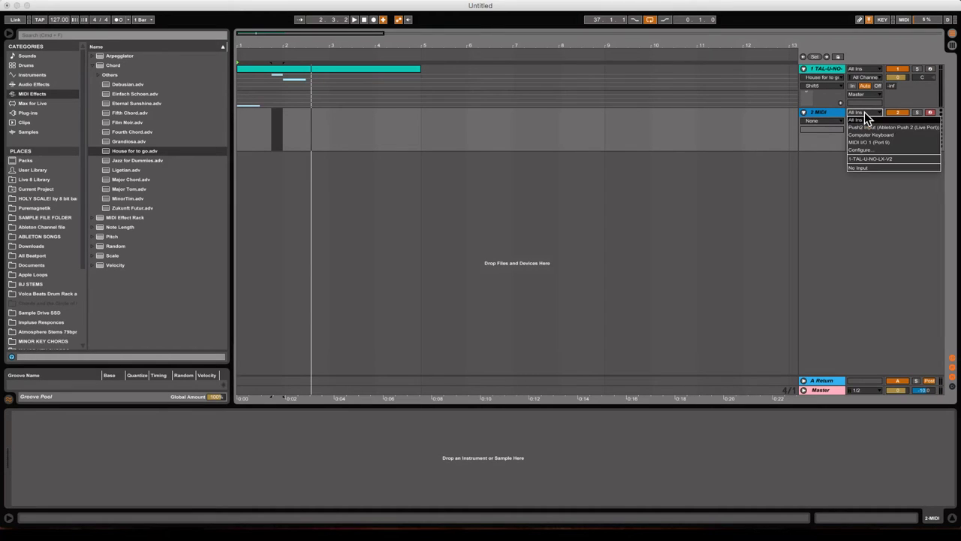
left_click(865, 159)
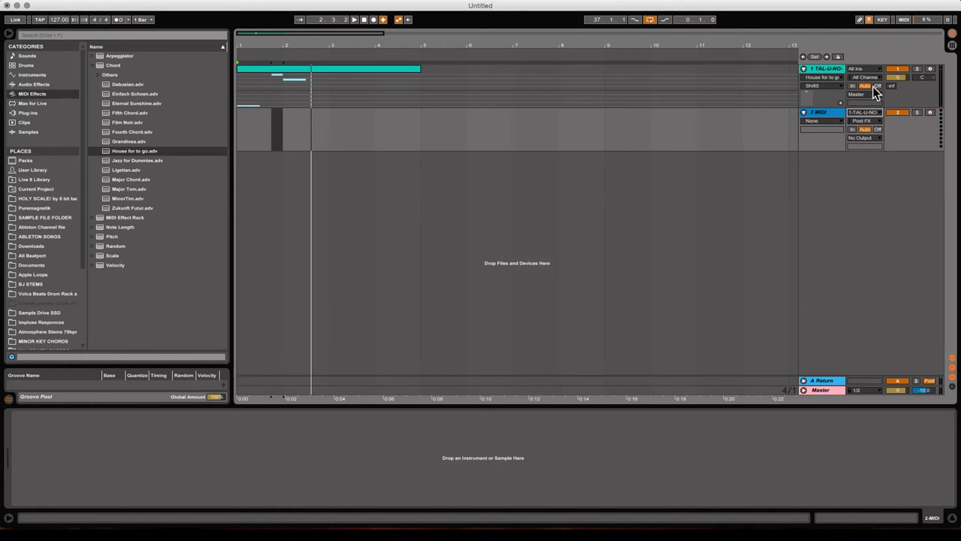
left_click(852, 130)
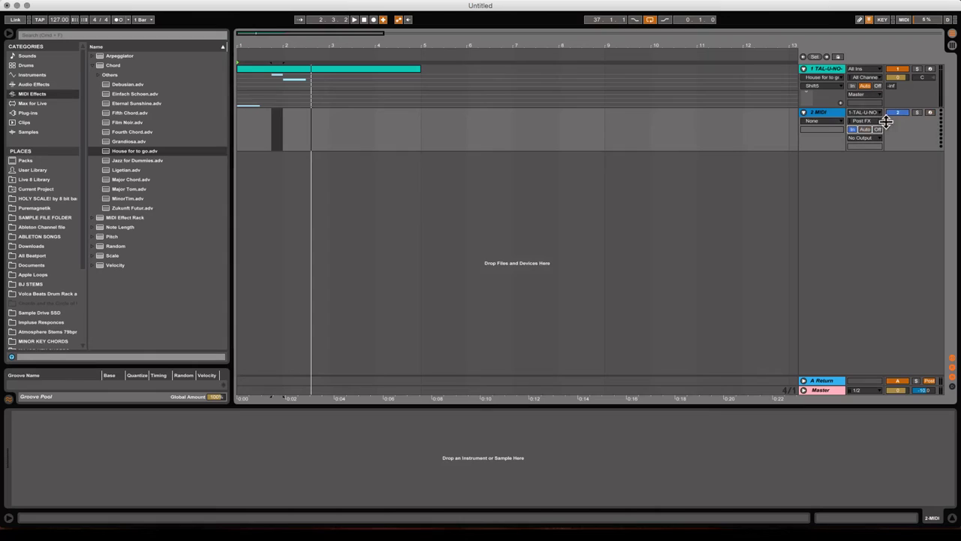
left_click(930, 112)
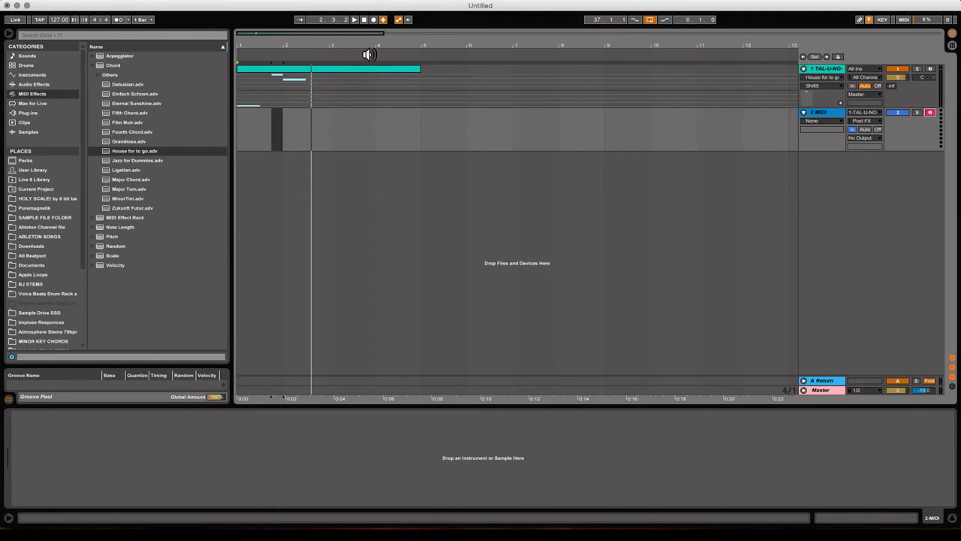
Show track 1's Chord device and preview the chord playback.
left_click(363, 20)
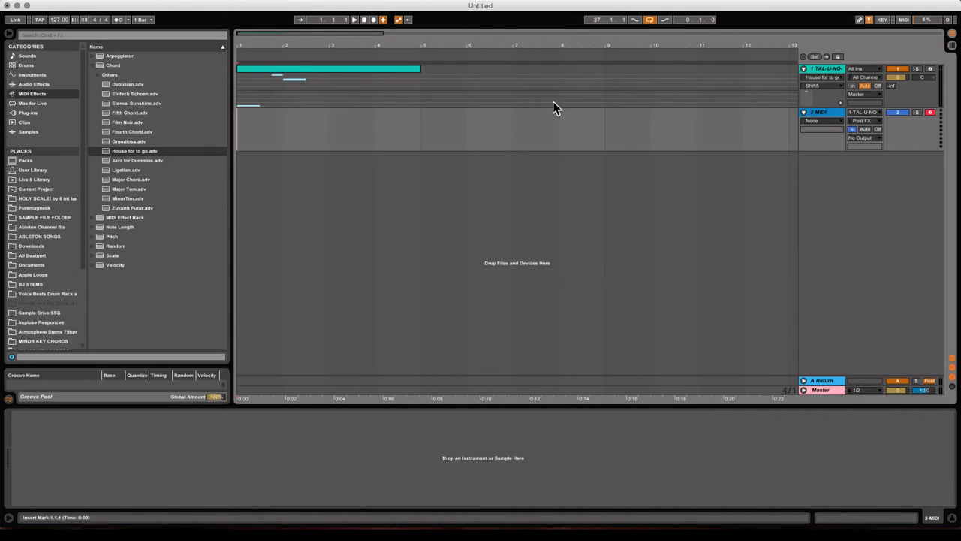
left_click(817, 69)
left_click(16, 415)
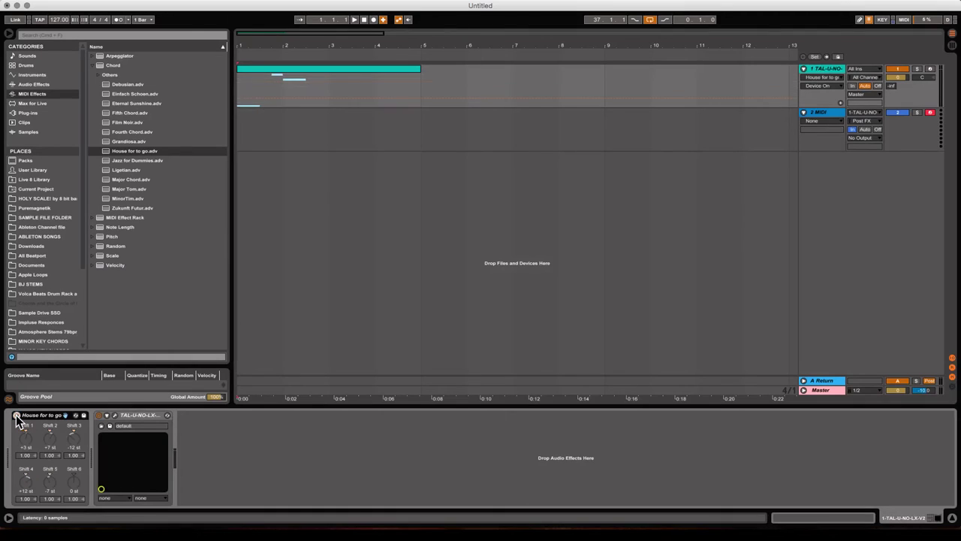
key("space")
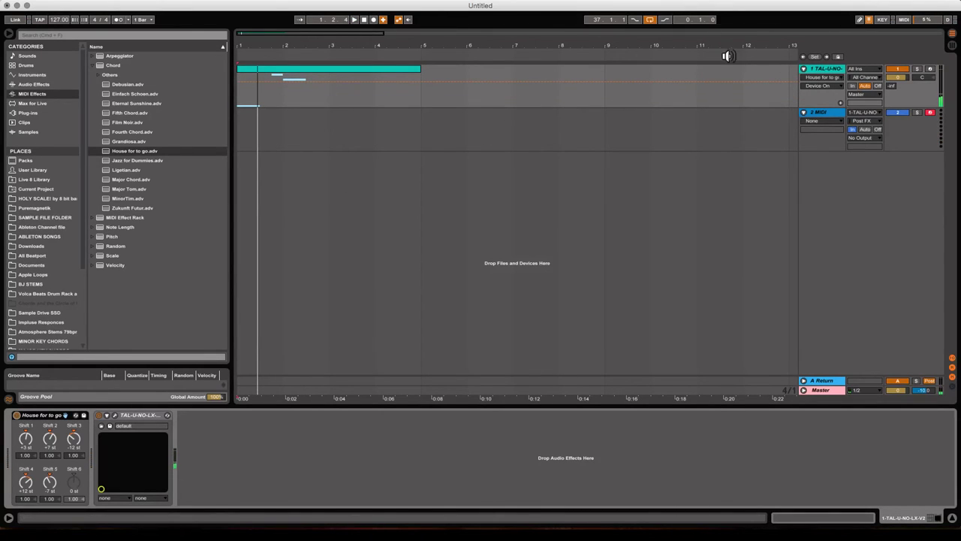
Record the chord output into a new clip on track 2, then make track 2 taller.
left_click(363, 21)
left_click(374, 21)
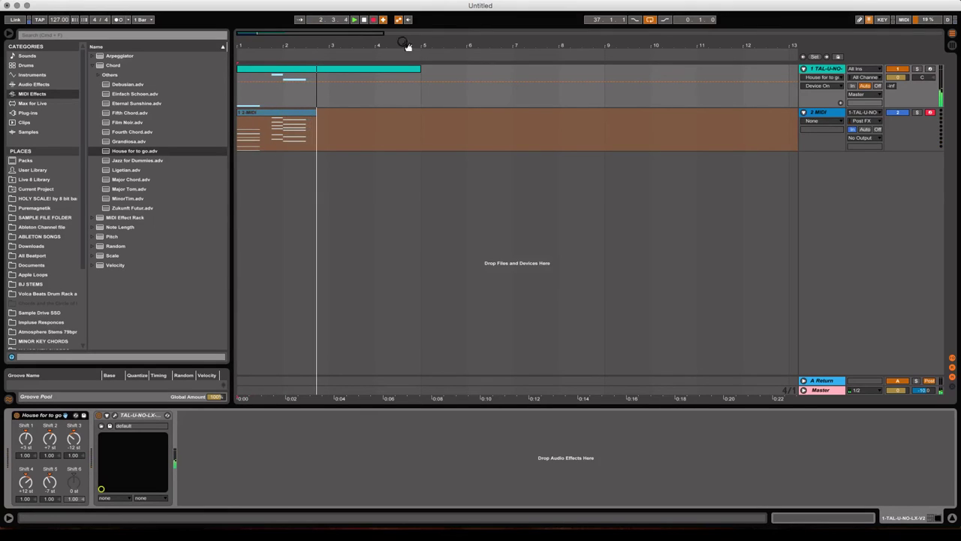
key("space")
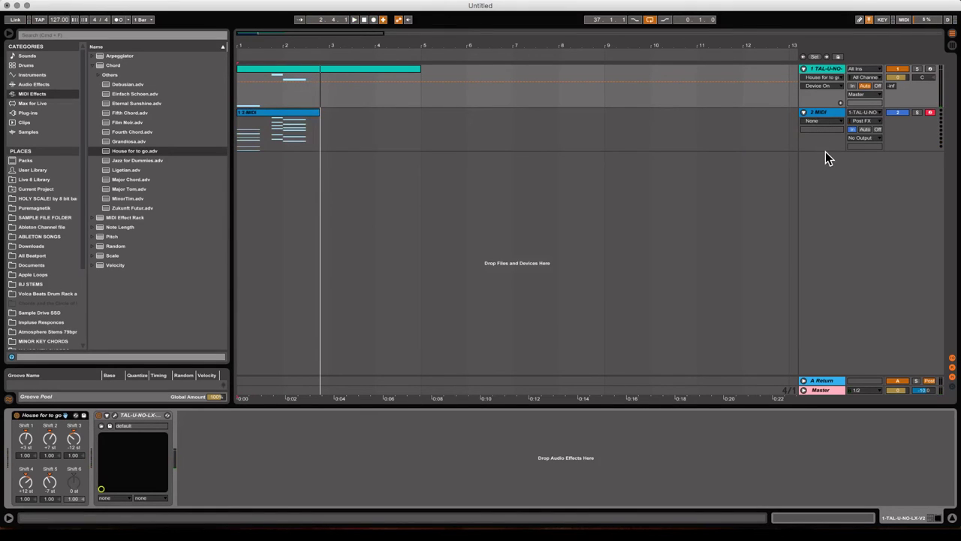
left_click_drag(825, 150, 829, 210)
Open track 2's recorded clip, zoom the note rows and enlarge the editor to show all three chords.
double_click(275, 110)
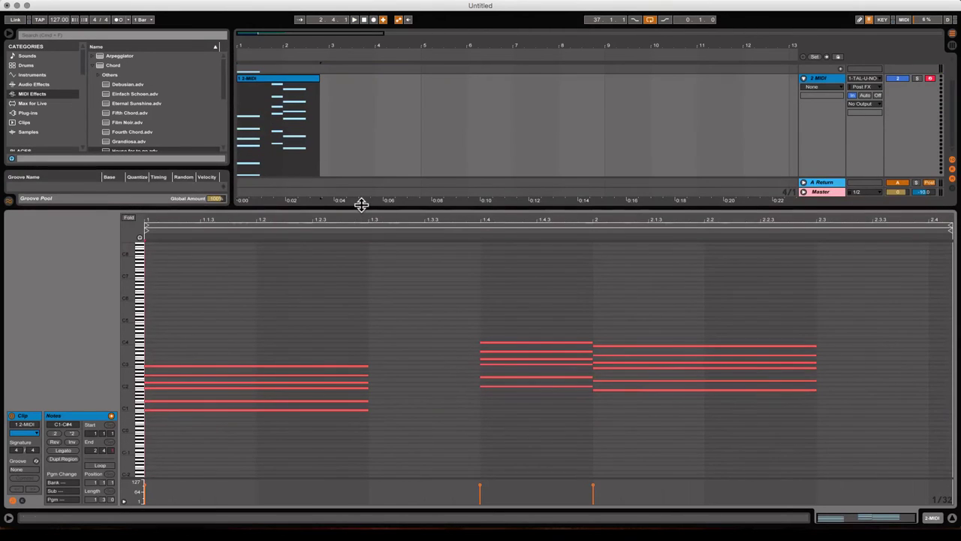
left_click_drag(130, 308, 162, 312)
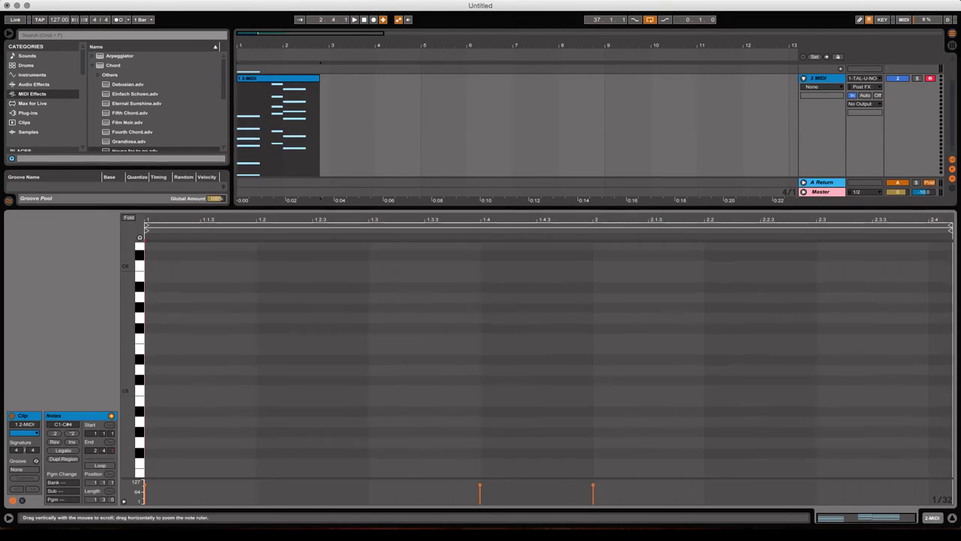
scroll(267, 327, "down", 10)
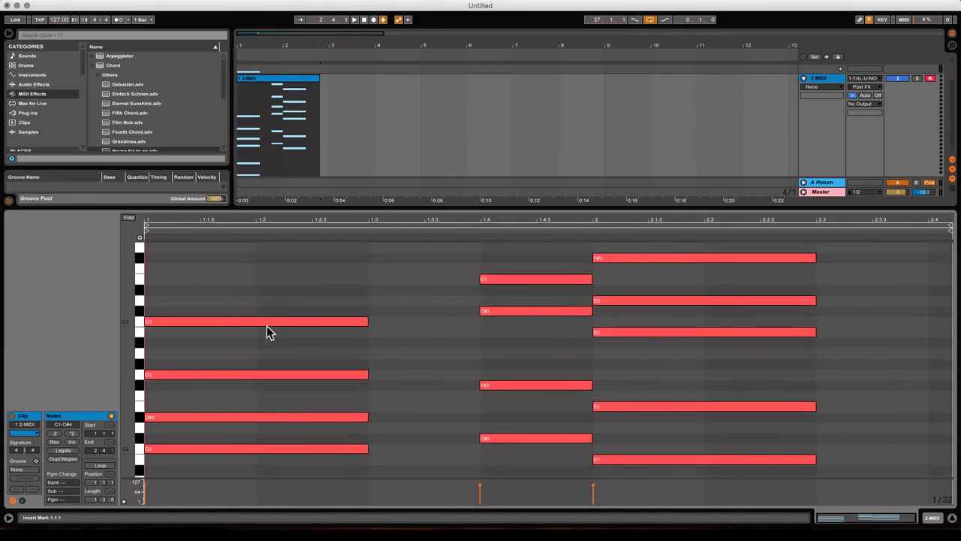
left_click_drag(396, 210, 396, 113)
scroll(406, 236, "down", 2)
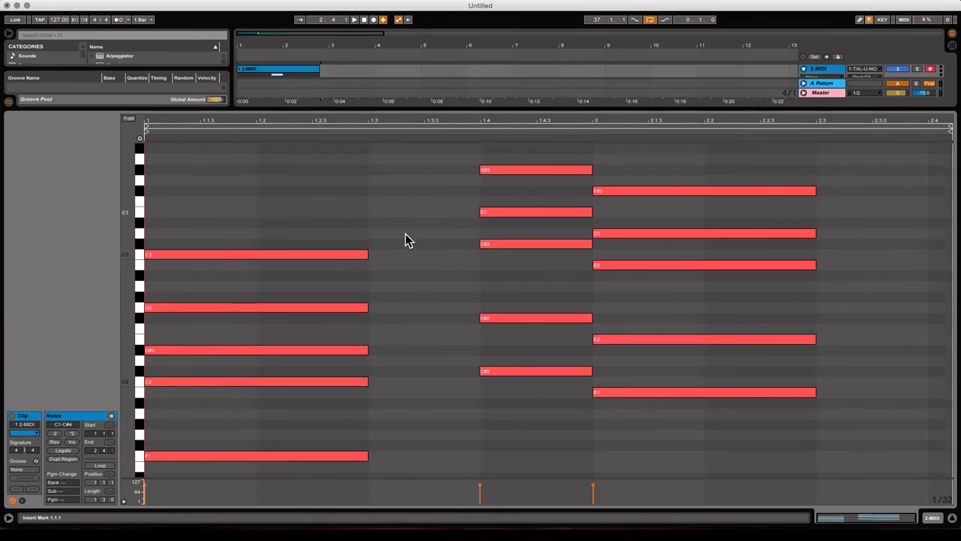
scroll(405, 235, "down", 10)
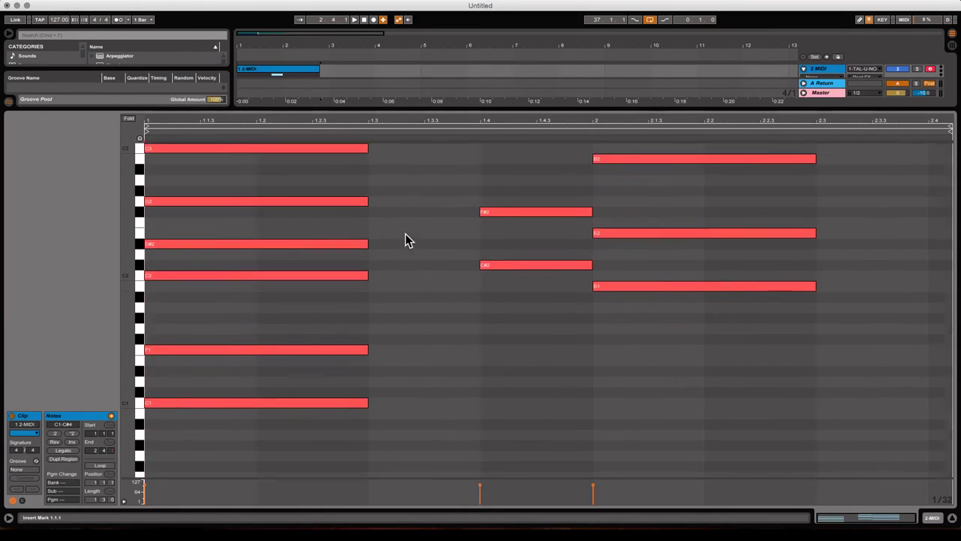
scroll(406, 239, "up", 16)
scroll(406, 239, "down", 13)
scroll(405, 239, "up", 10)
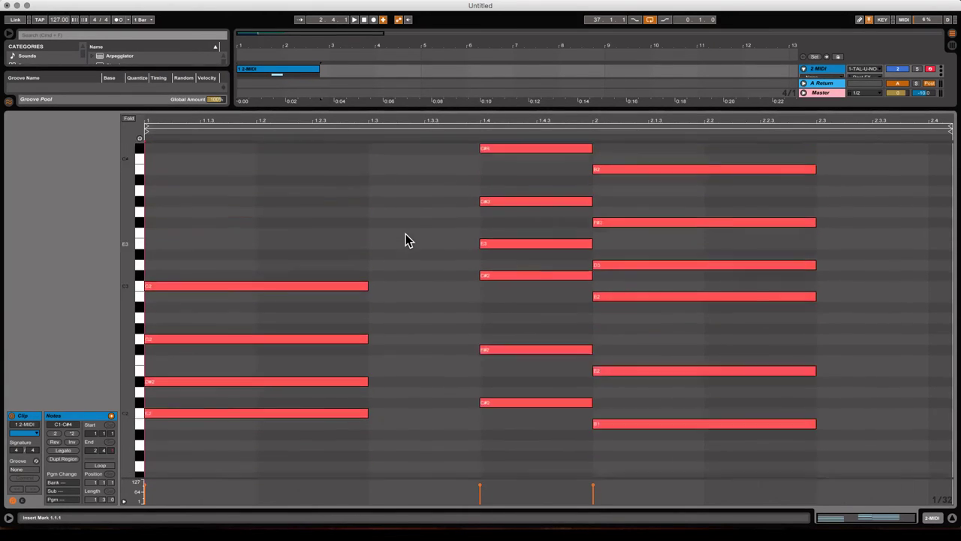
scroll(405, 235, "down", 7)
scroll(406, 235, "up", 10)
scroll(405, 235, "down", 5)
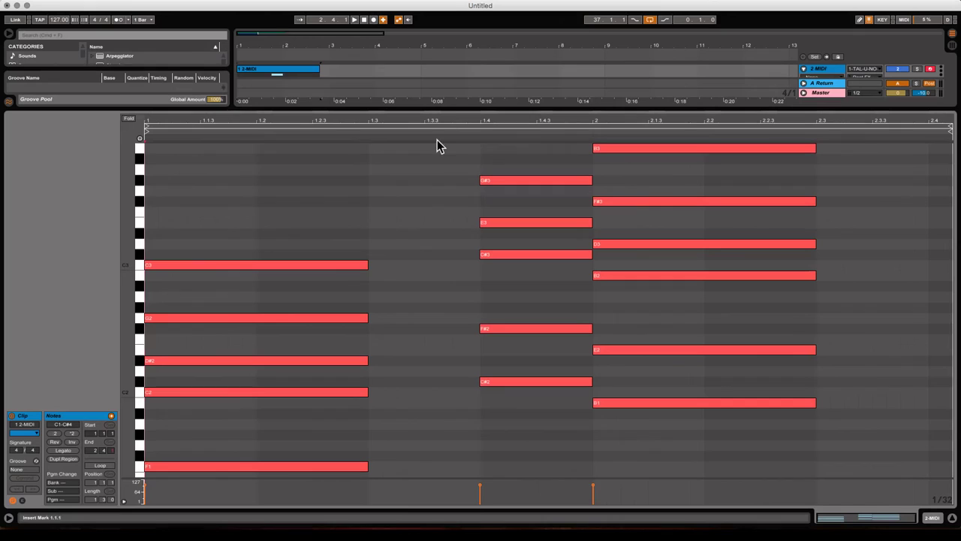
Bring back the arrangement and set track 2's MIDI To output to a MIDI I/O 1 port.
left_click_drag(463, 110, 446, 412)
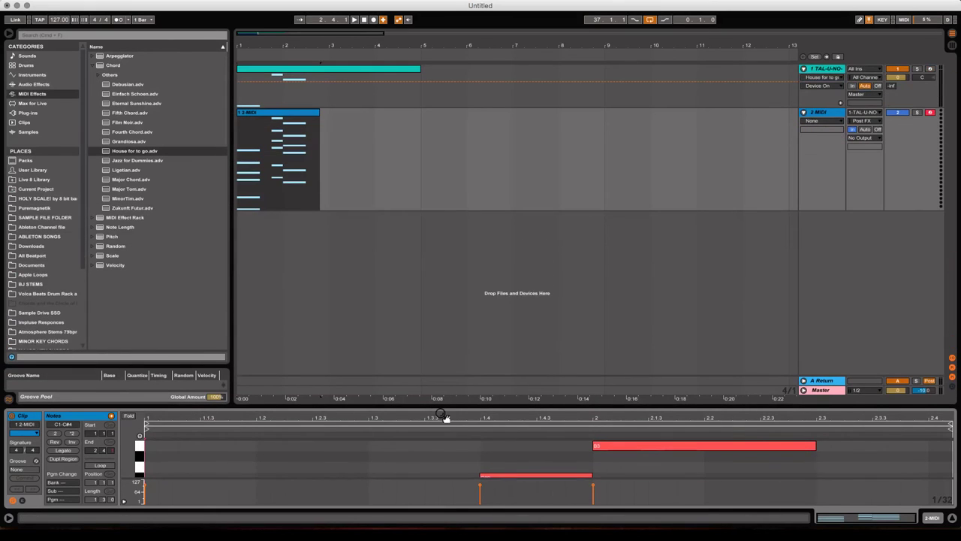
left_click(865, 139)
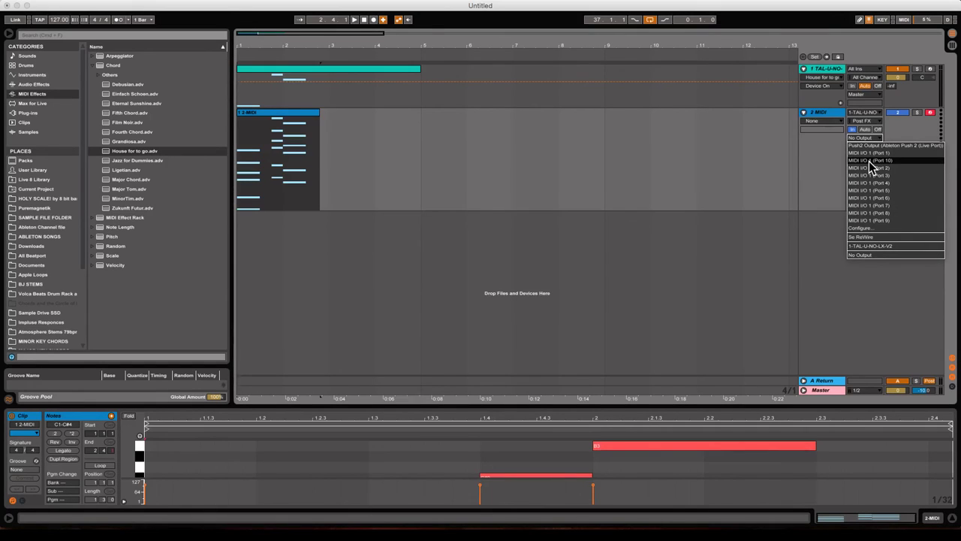
left_click(869, 161)
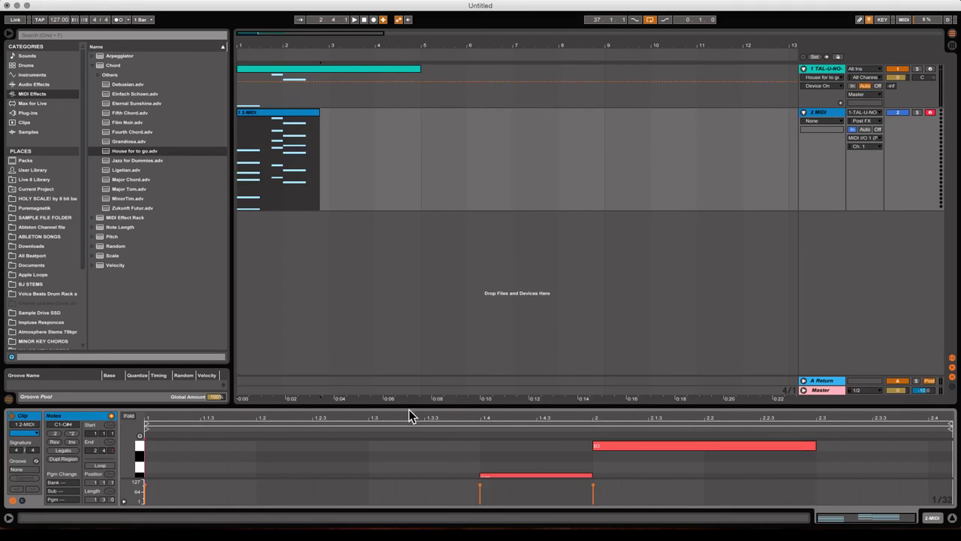
Move the clip's F1 note up an octave to F2 and play back the edited chords.
left_click_drag(407, 406, 413, 119)
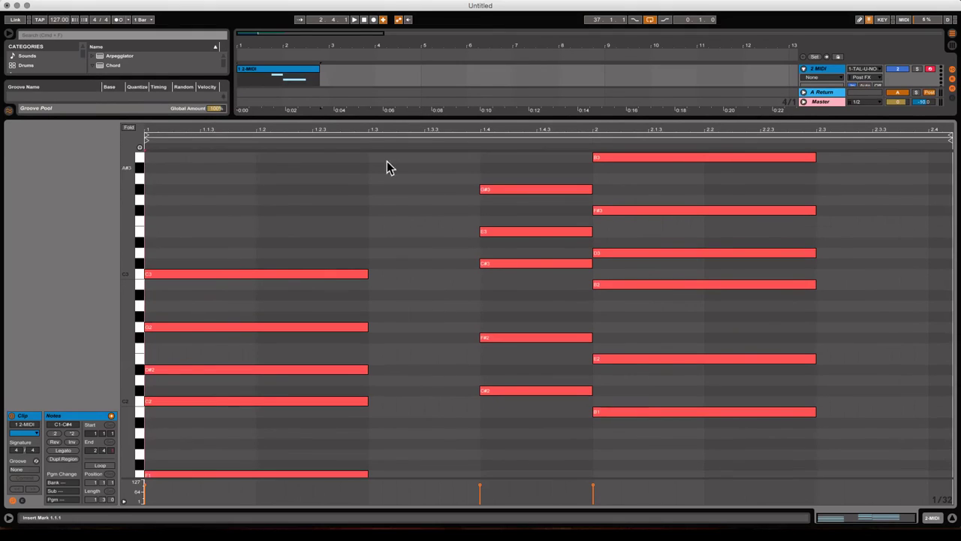
scroll(311, 293, "down", 2)
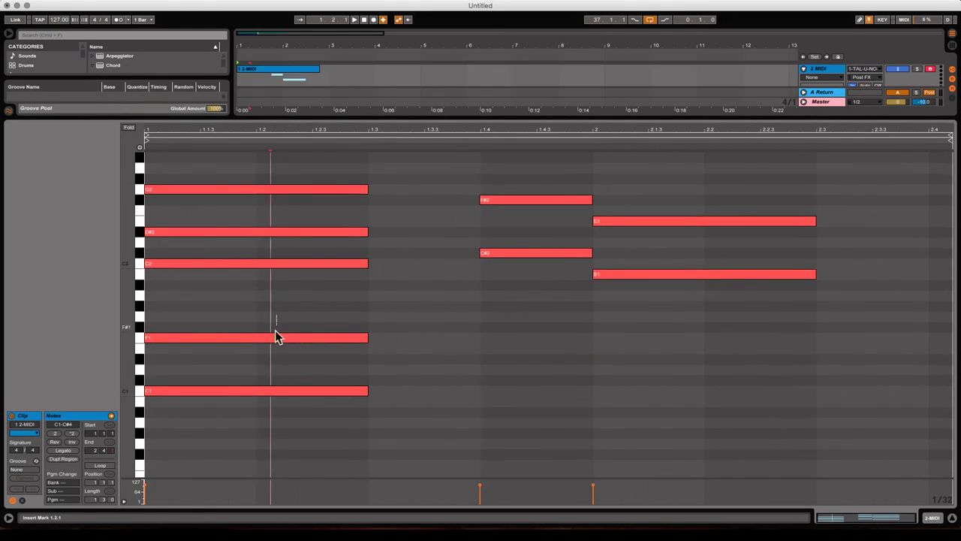
left_click(275, 337)
key("shift+Up")
scroll(275, 357, "up", 6)
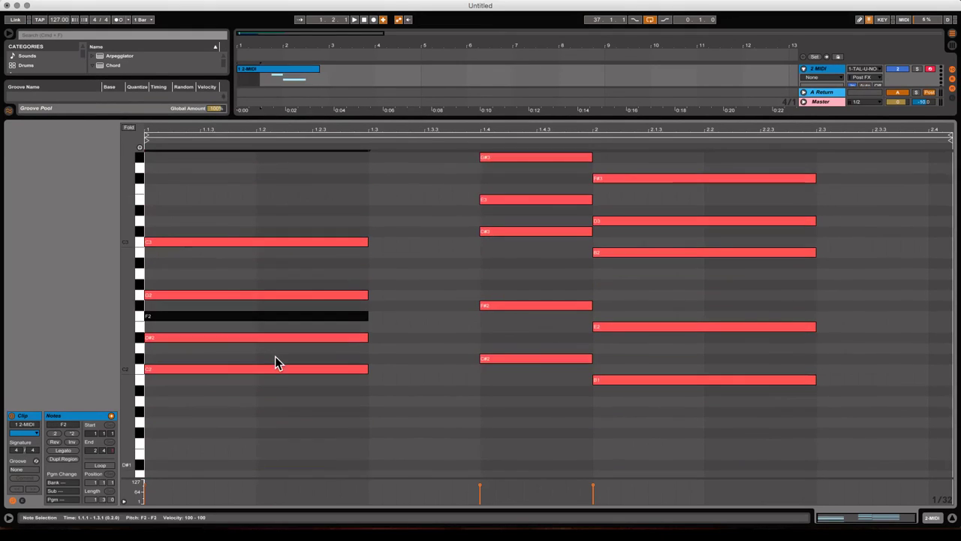
scroll(275, 357, "down", 5)
scroll(275, 357, "up", 2)
key("space")
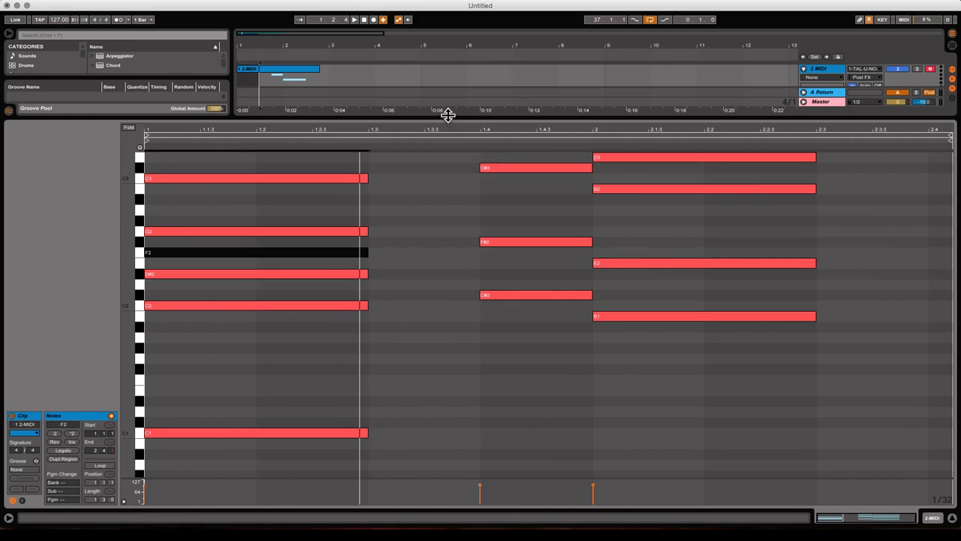
left_click_drag(448, 116, 438, 408)
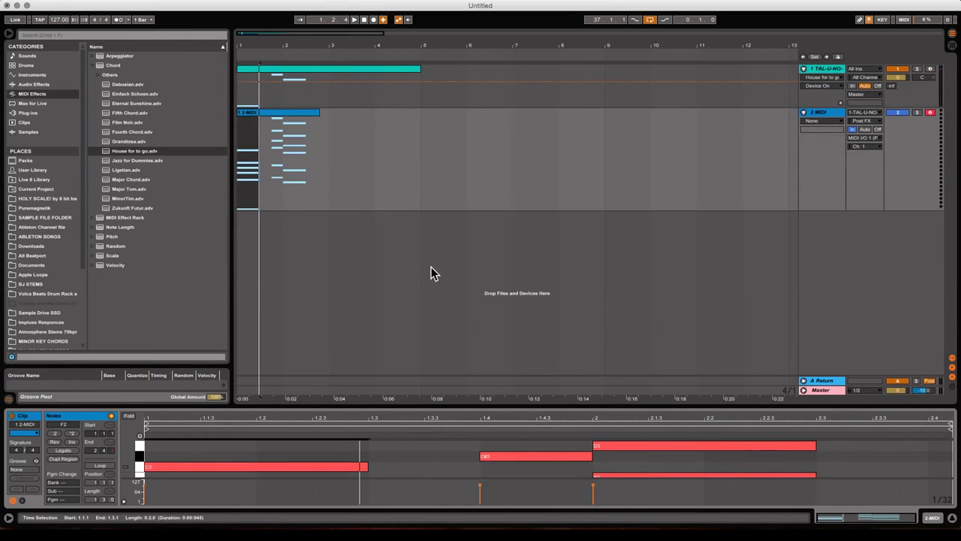